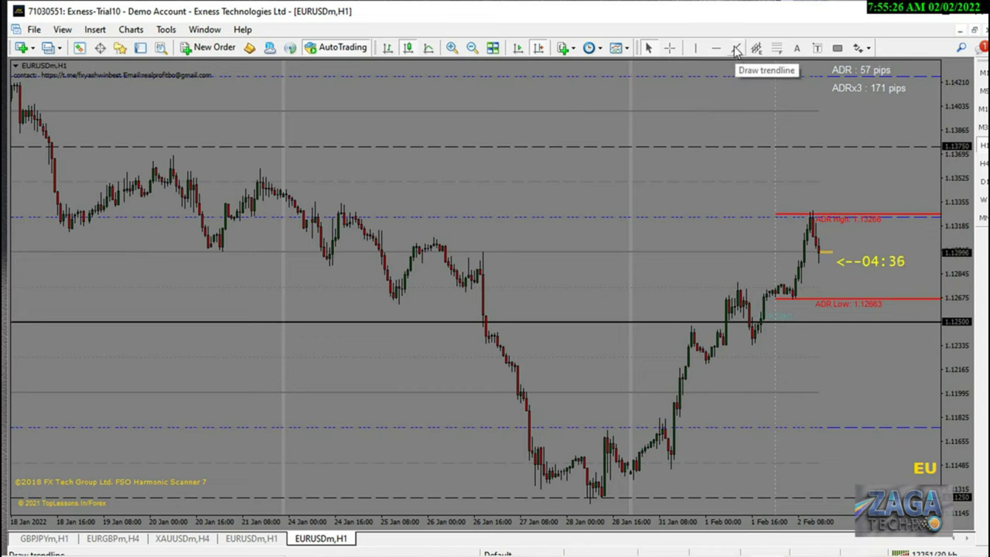
- Add the Triangle tool to the toolbar through Customize, then remove it again
right_click(736, 50)
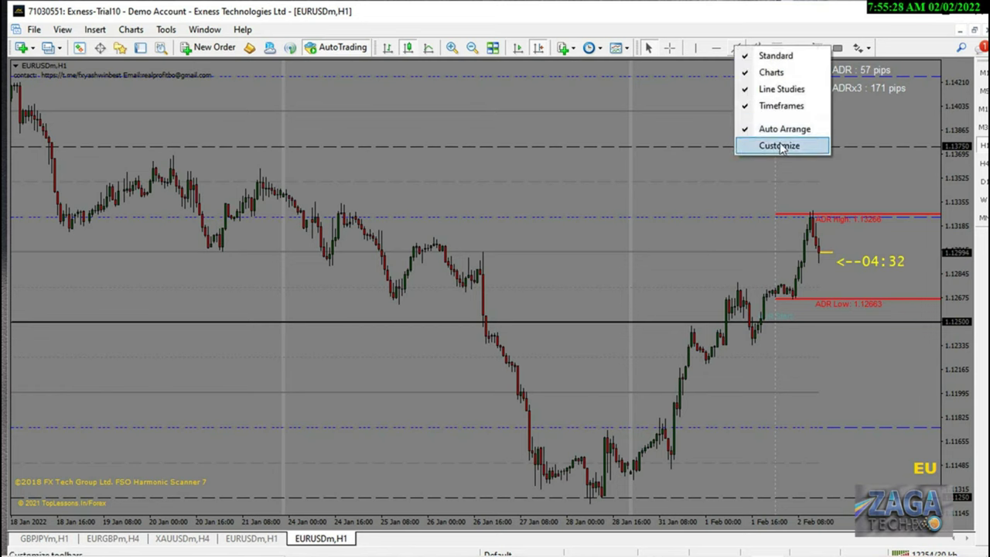
click(779, 145)
scroll(353, 285, down, 3)
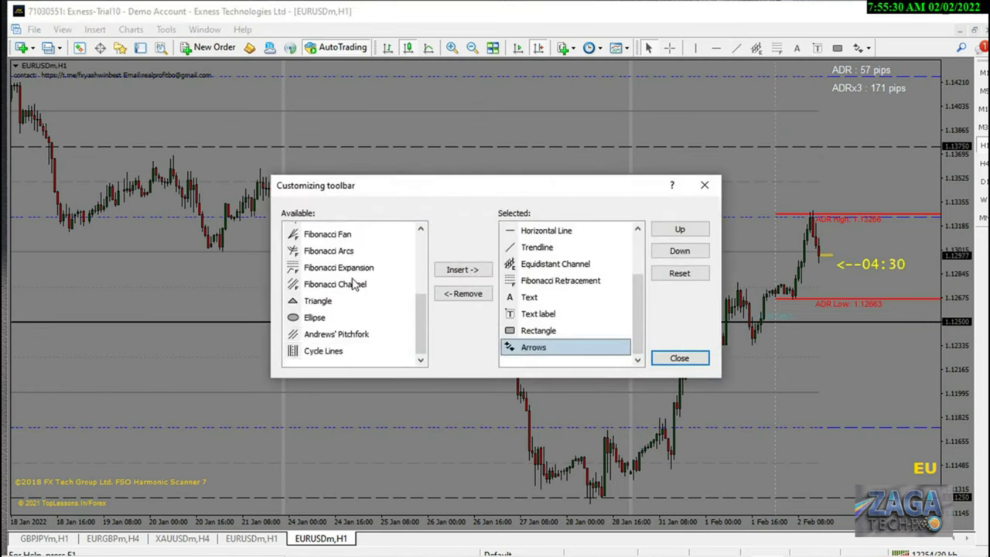
scroll(353, 284, up, 3)
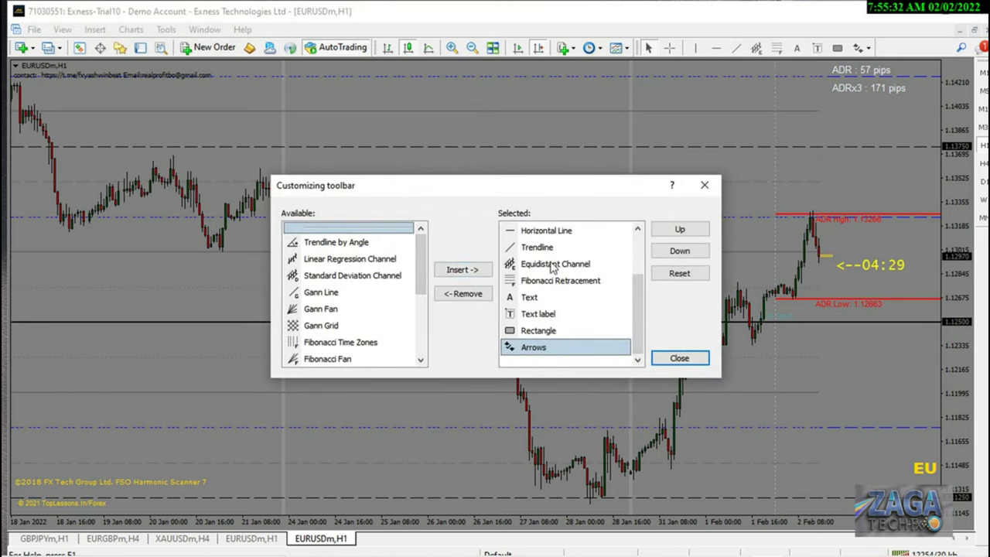
scroll(350, 300, down, 3)
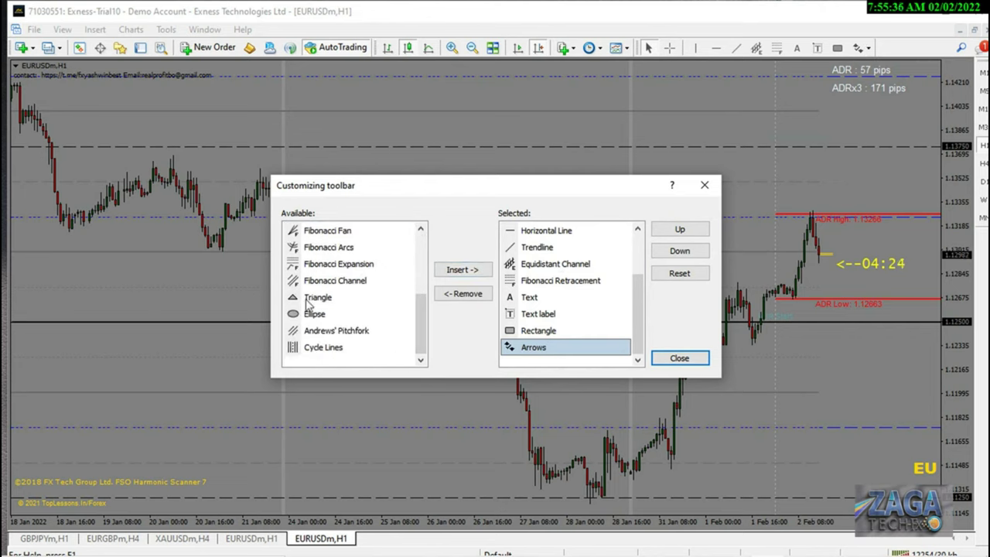
click(309, 302)
click(479, 274)
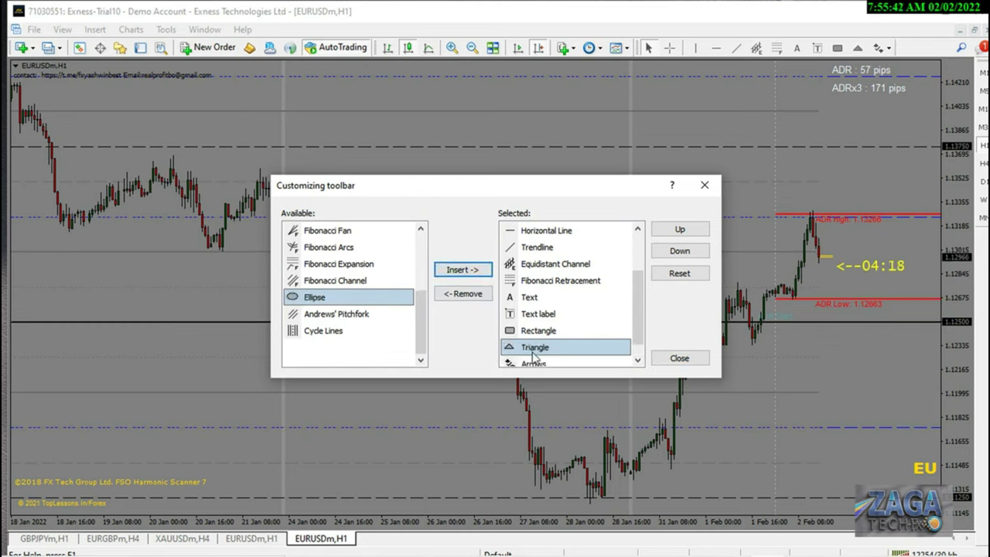
click(487, 295)
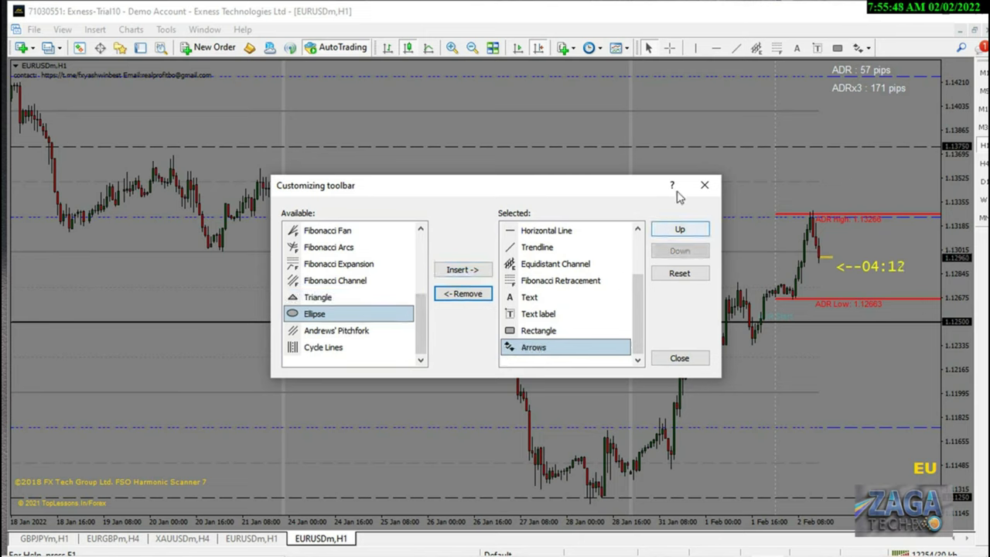
click(705, 186)
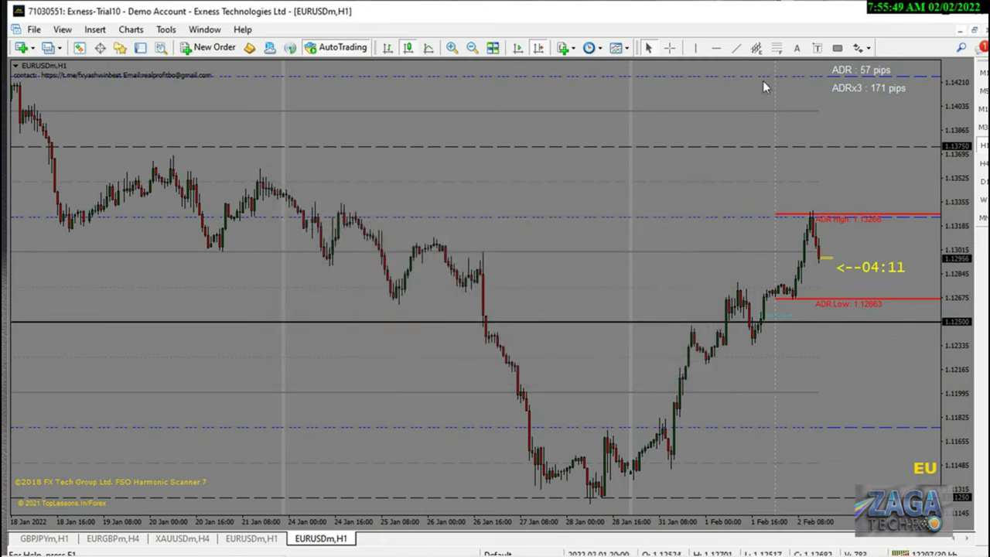
- Reopen the toolbar customization settings and close them without changes
right_click(702, 49)
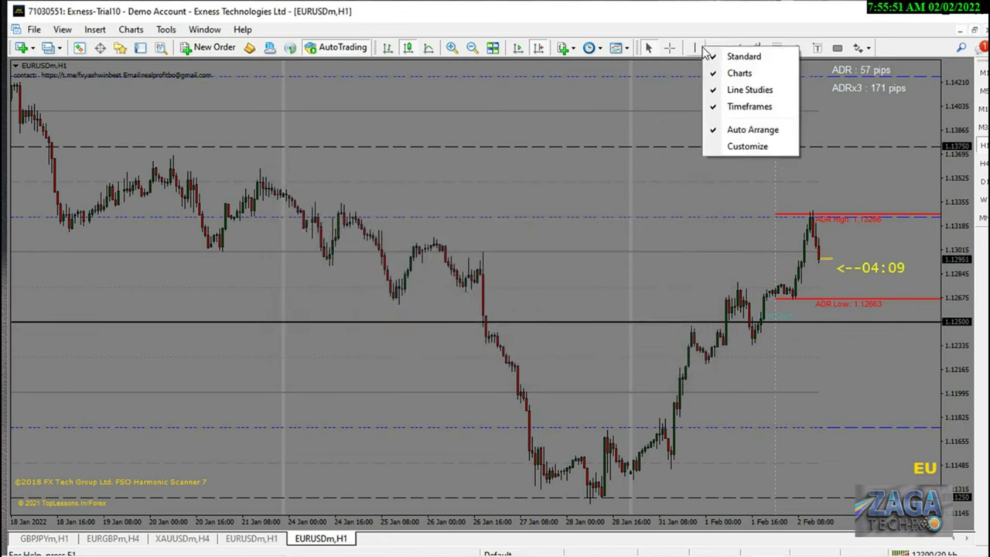
click(719, 146)
scroll(339, 267, down, 3)
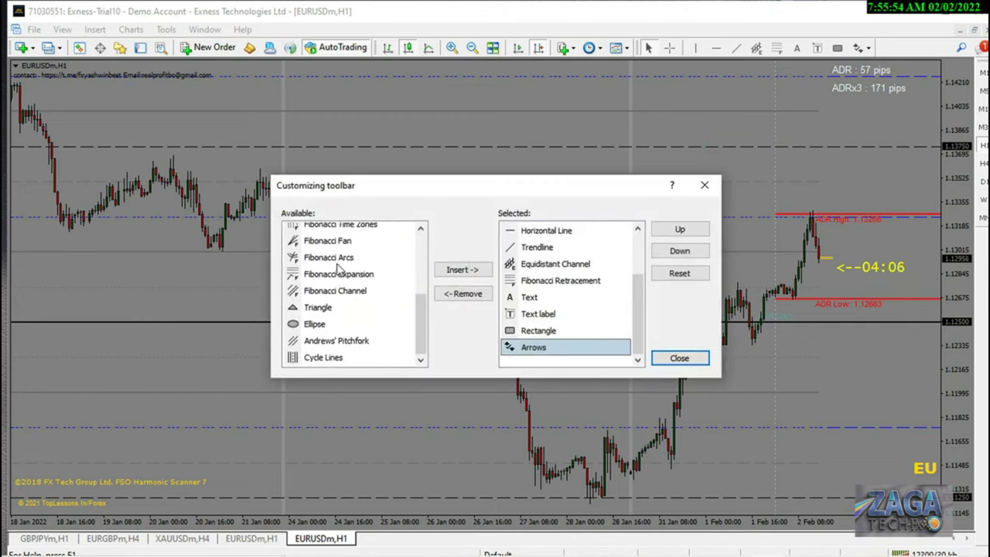
scroll(342, 301, up, 3)
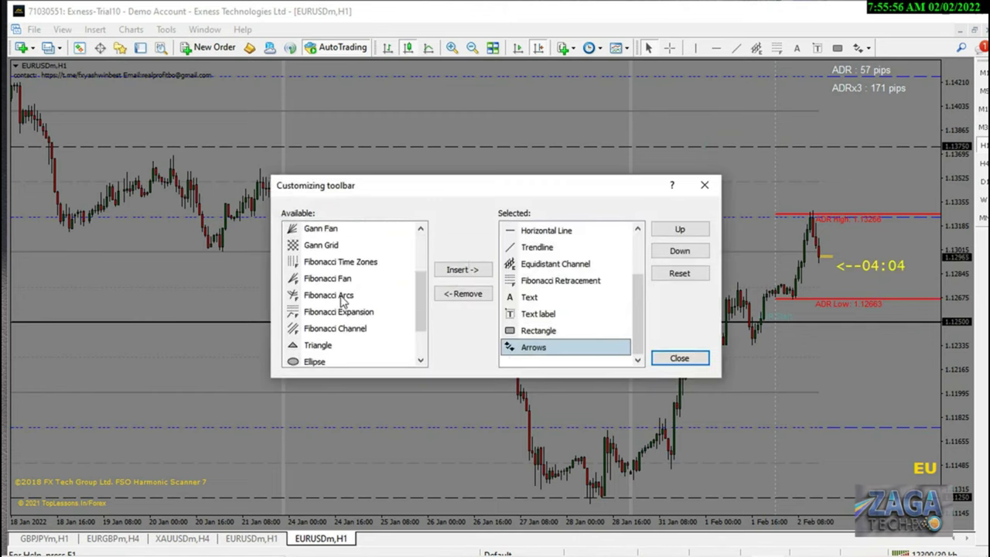
click(704, 185)
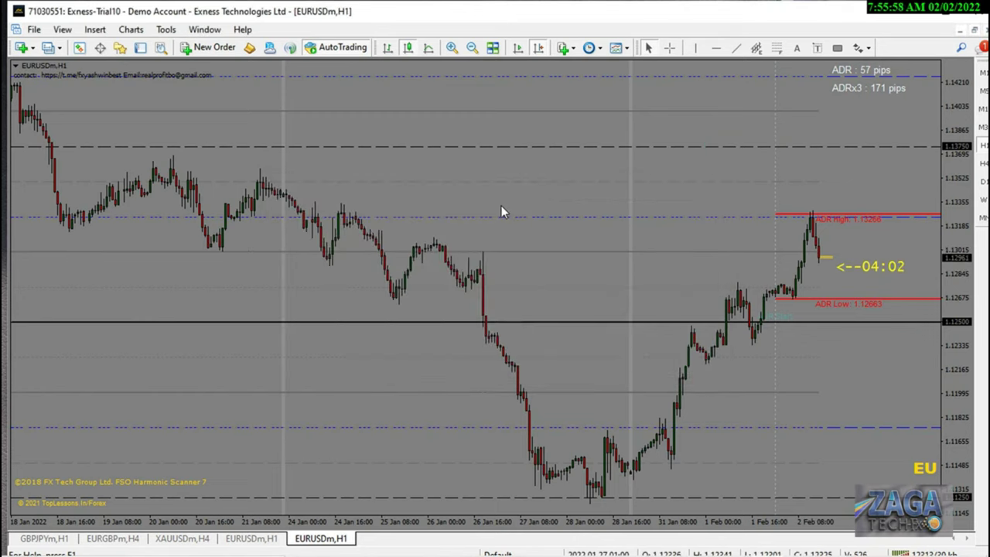
- Draw a descending trendline from the 20 Jan swing high and select it
click(735, 49)
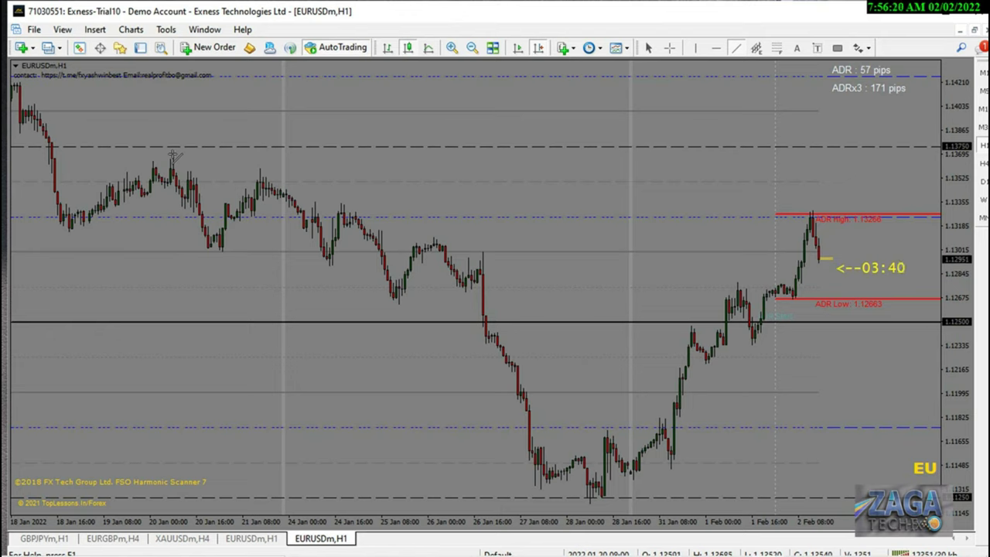
drag(175, 155, 259, 169)
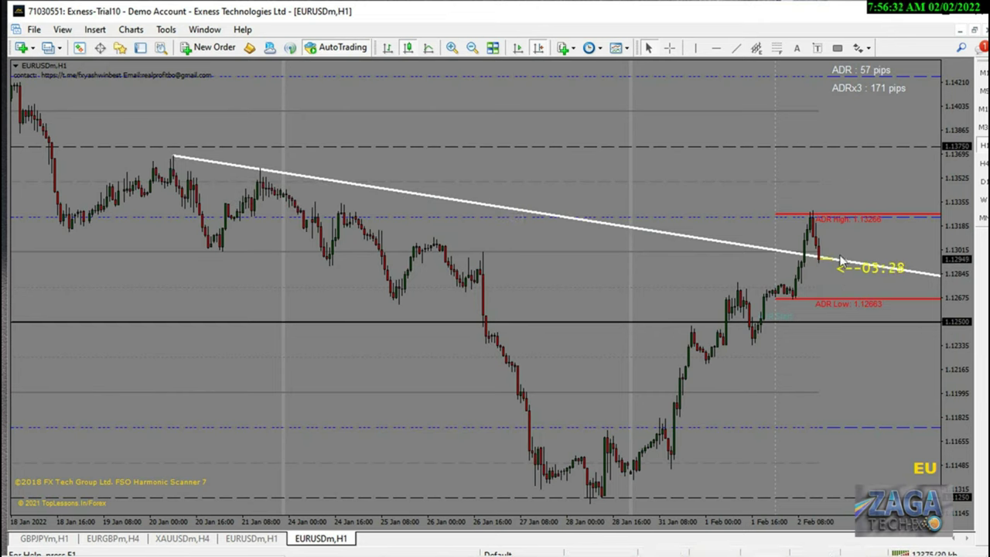
double_click(336, 183)
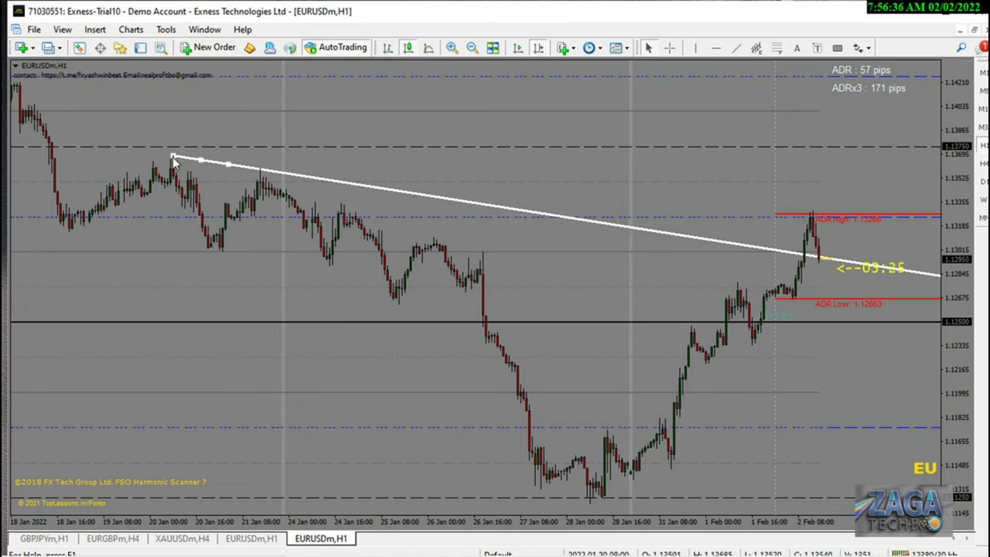
- Open the trendline's properties and review its time and price anchors
right_click(229, 169)
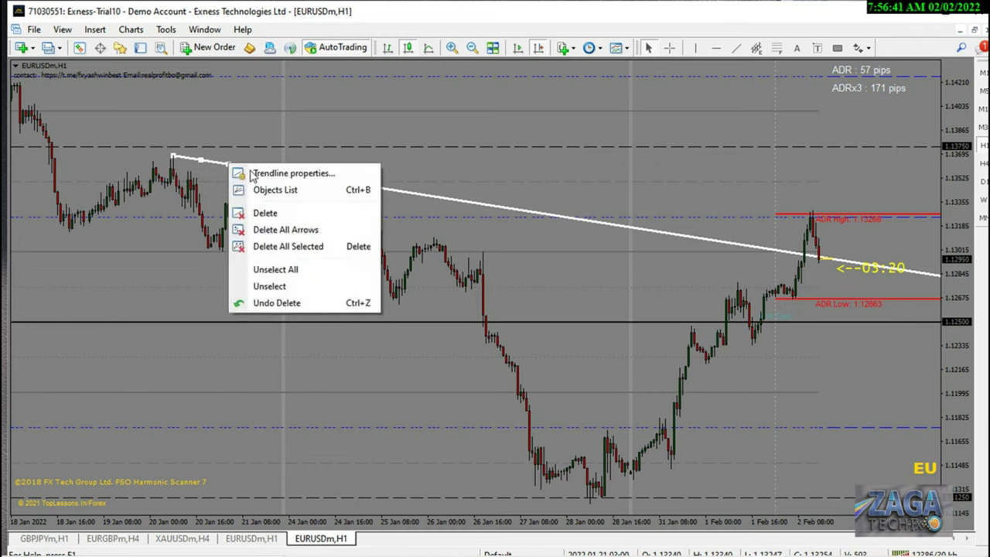
click(293, 174)
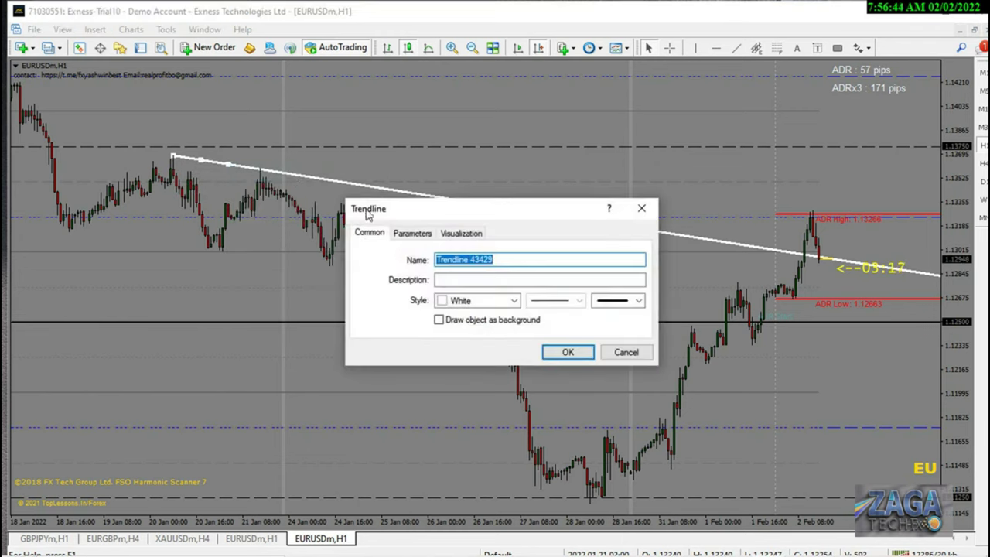
click(413, 233)
click(423, 301)
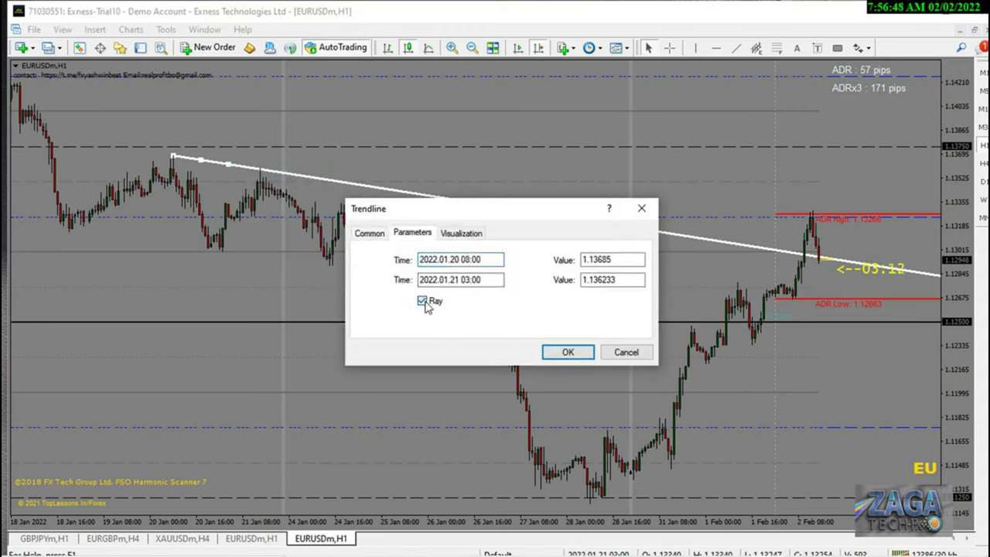
click(371, 234)
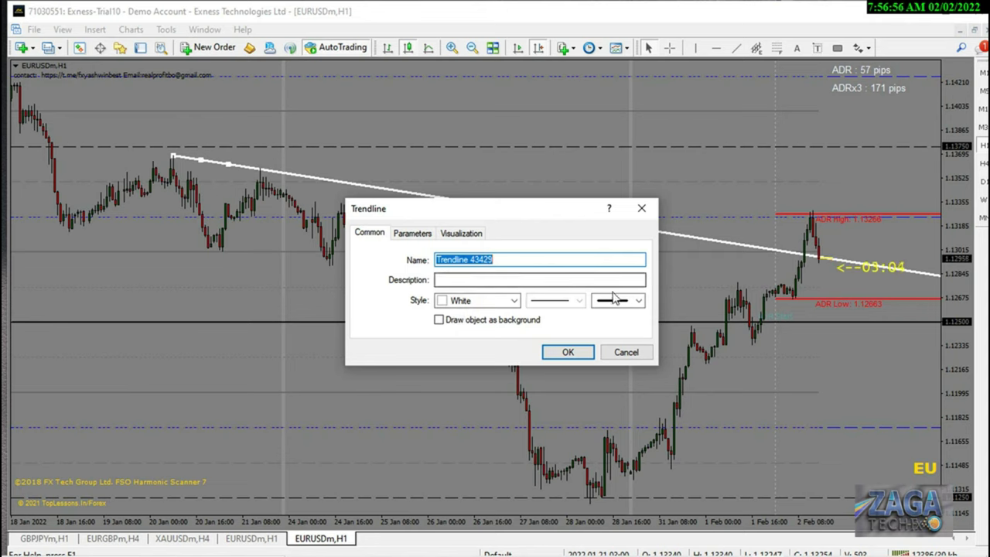
- Give the trendline a thicker line width, leaving its style unchanged
click(639, 300)
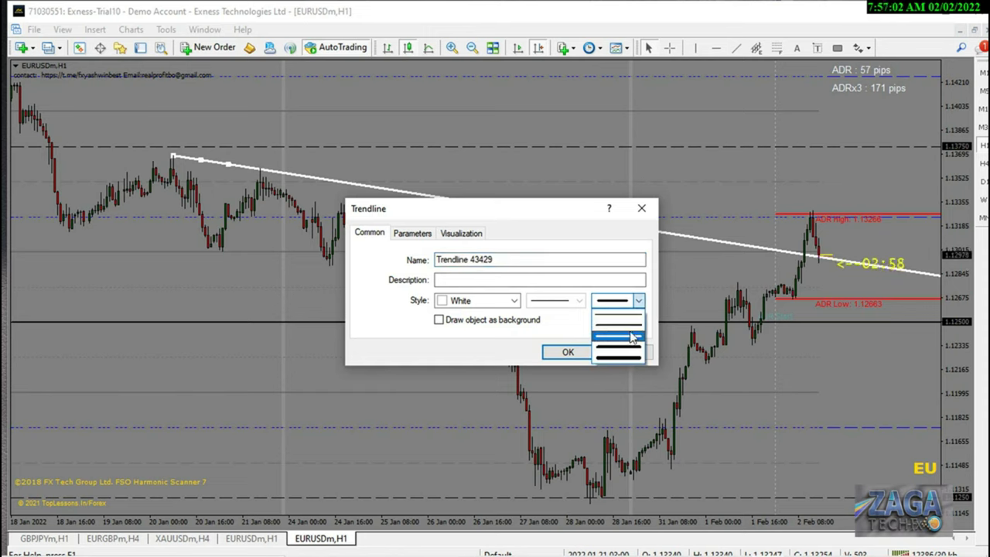
click(582, 304)
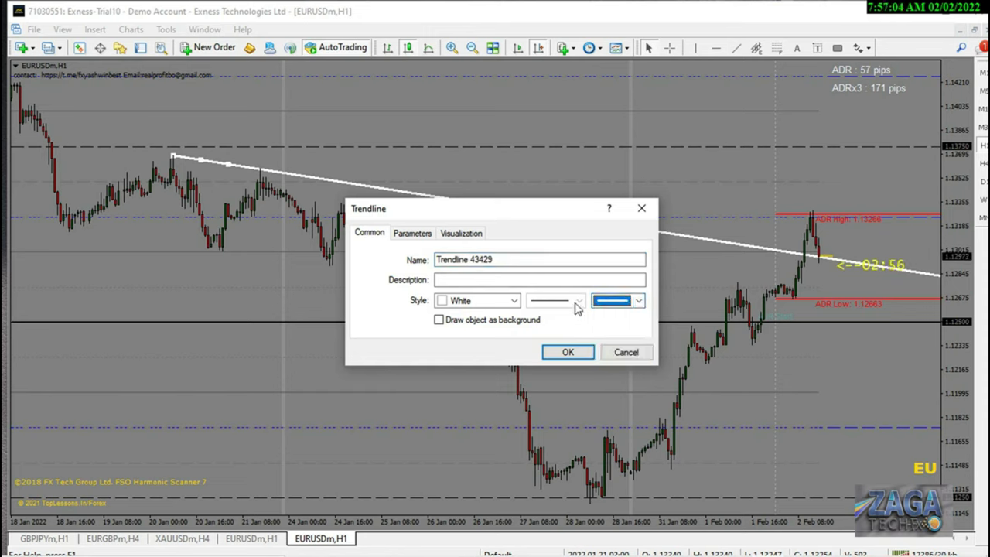
click(632, 302)
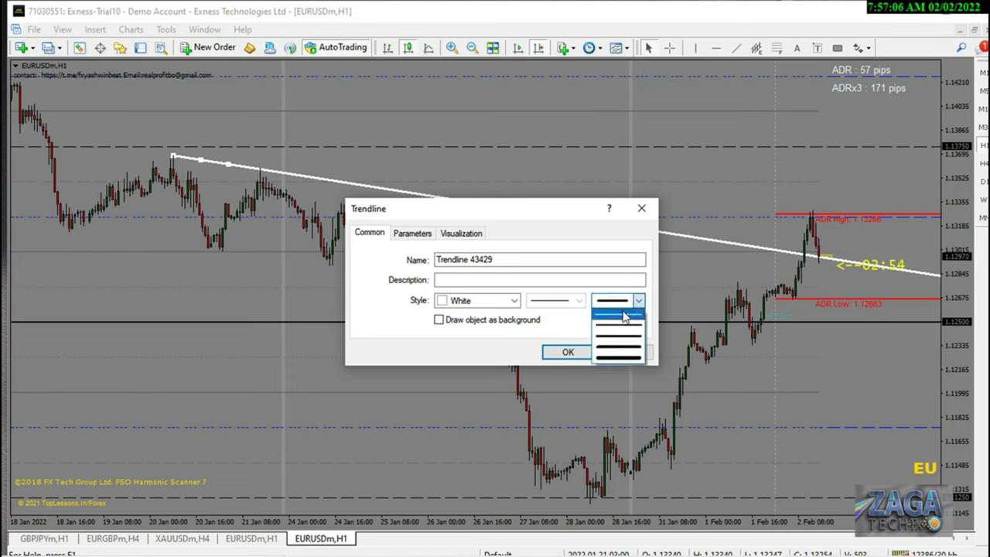
click(625, 318)
click(580, 301)
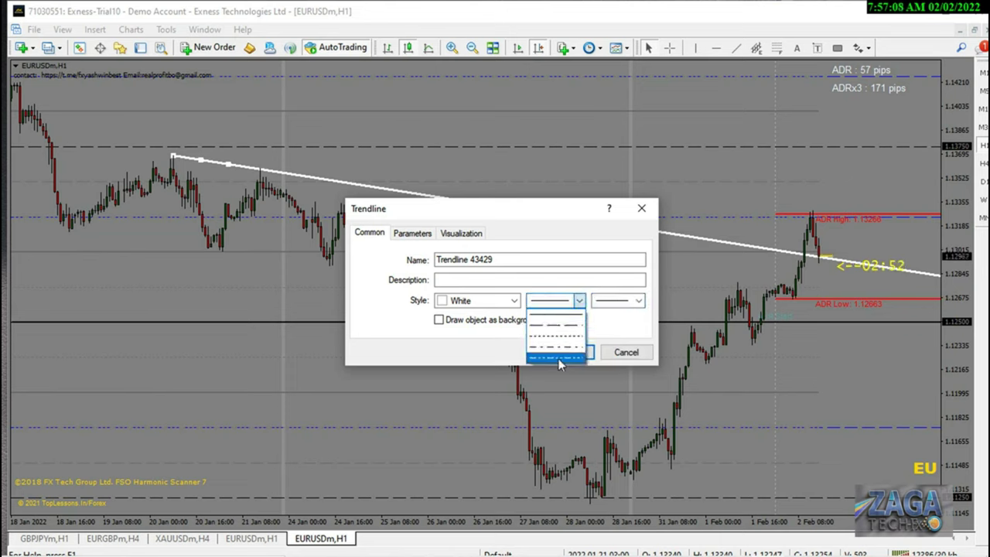
click(640, 302)
click(641, 302)
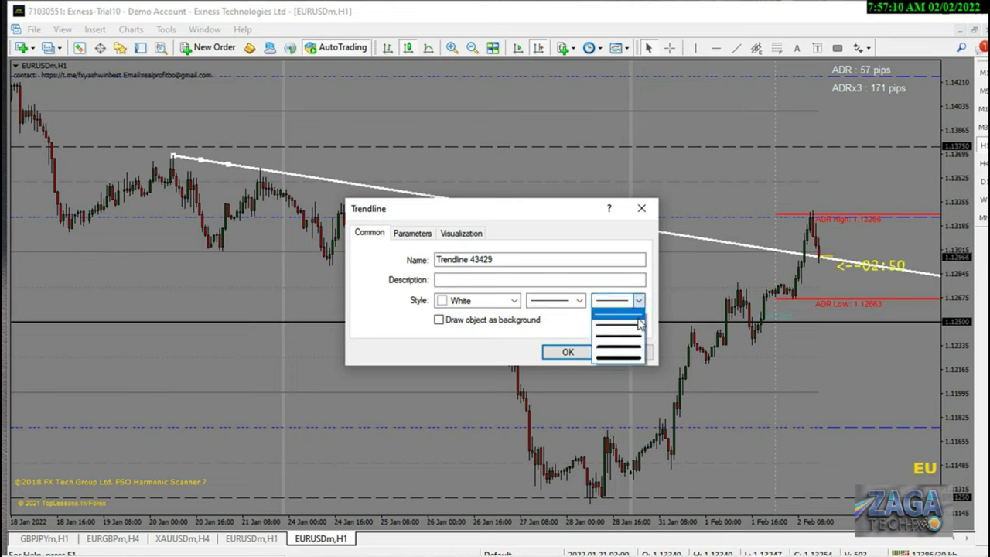
click(631, 328)
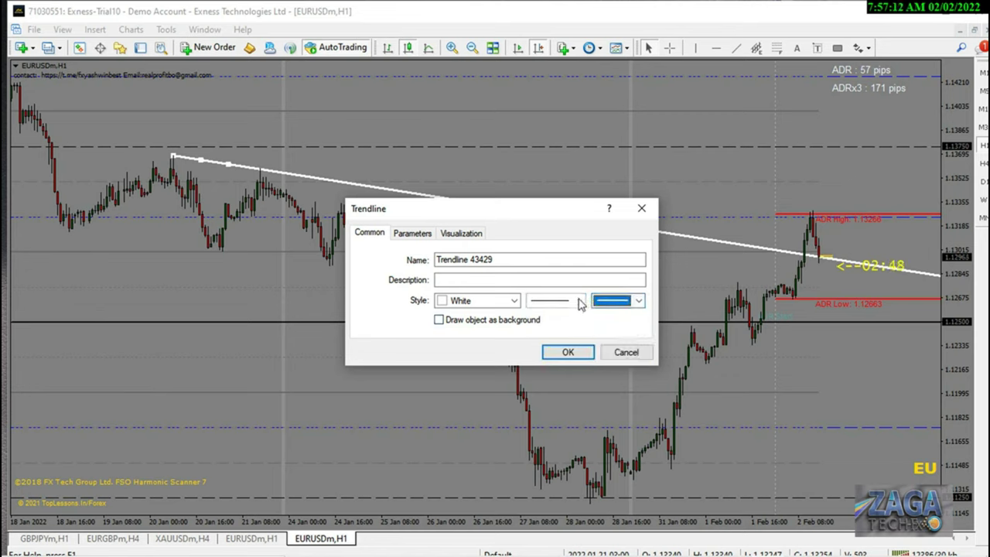
- Make the trendline yellow, check its Parameters with Ray off, and apply with OK
click(453, 302)
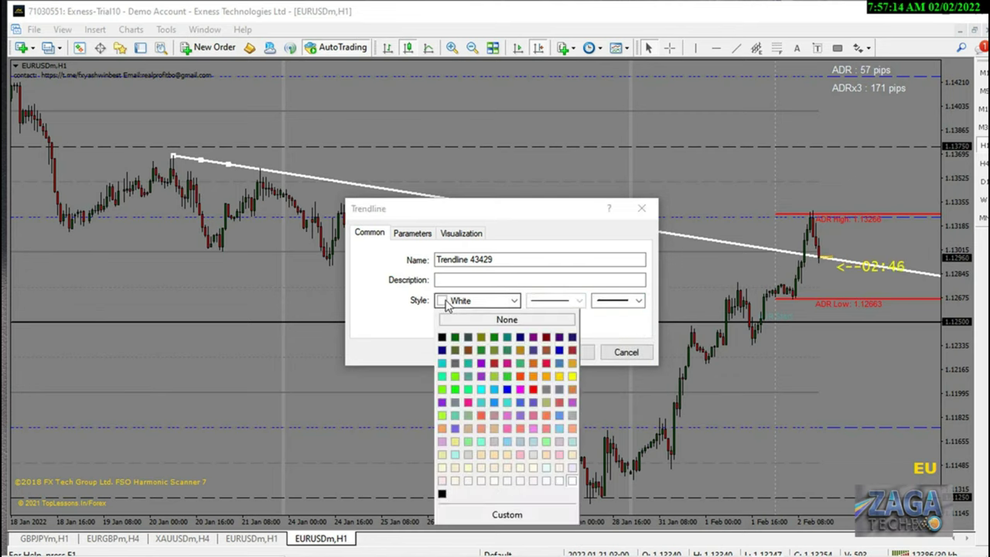
click(571, 377)
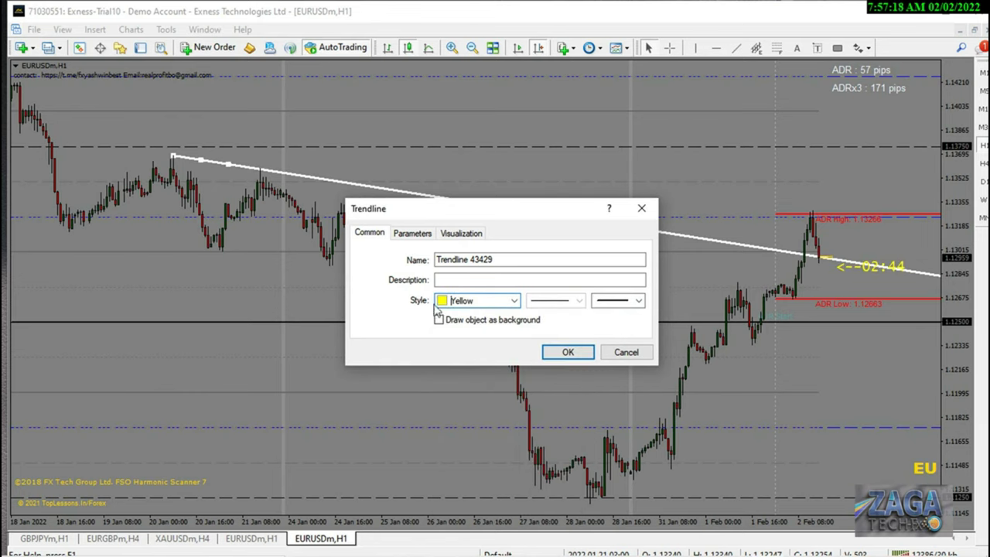
click(414, 233)
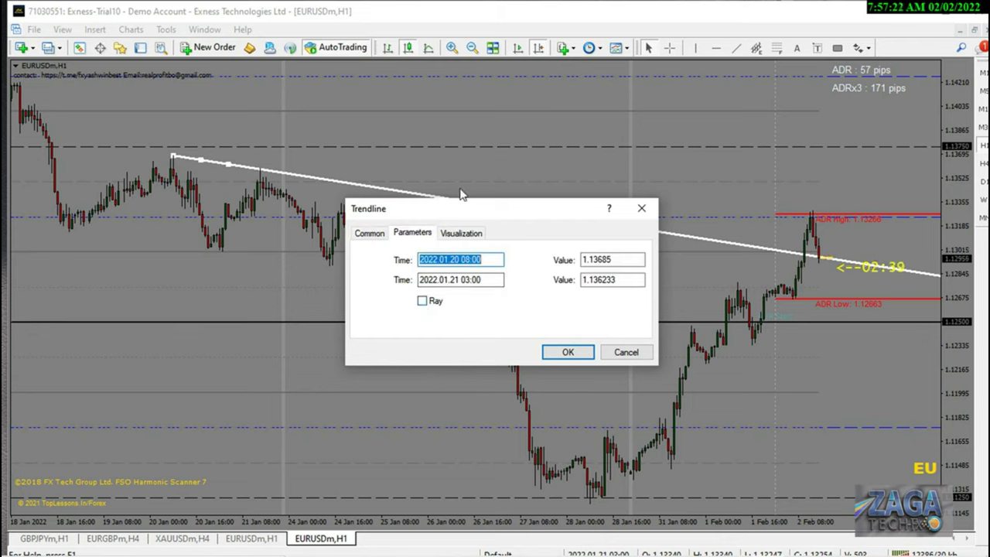
click(568, 352)
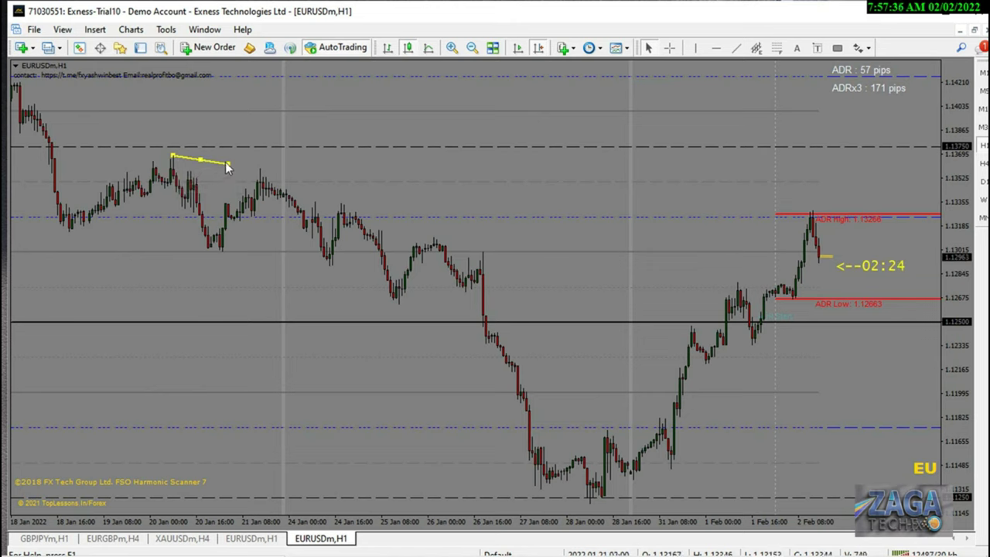
- Move the yellow trendline onto the 24 Jan high, sloping down across the 26 Jan high to 1.12822
drag(228, 165, 275, 170)
scroll(328, 181, up, 5)
scroll(327, 189, down, 5)
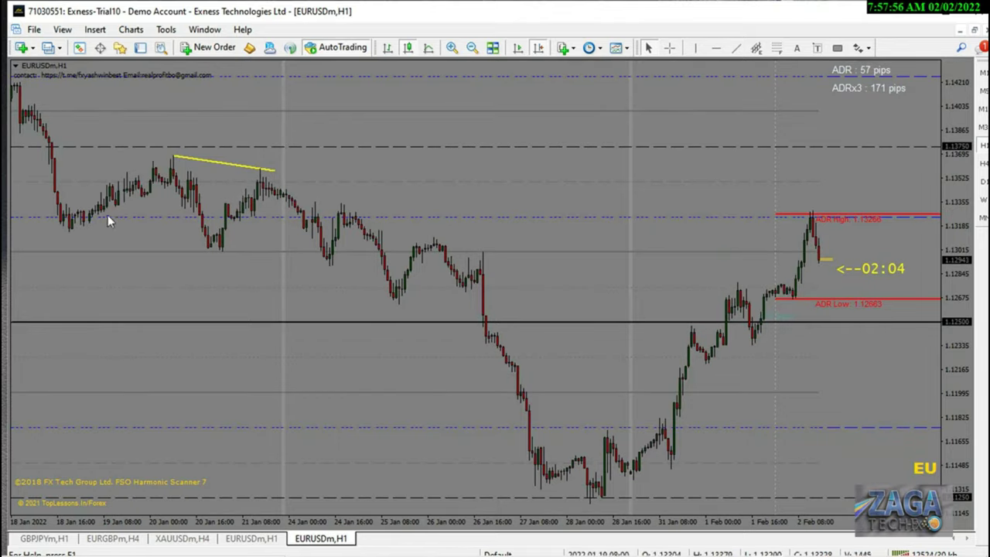
double_click(224, 163)
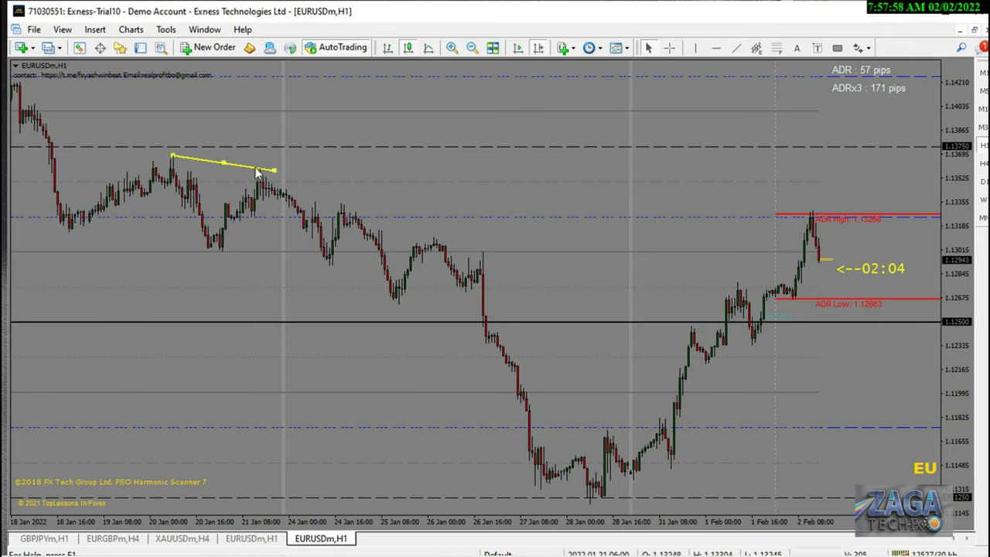
mouse_move(275, 171)
mouse_down()
mouse_move(543, 224)
mouse_move(281, 171)
mouse_up()
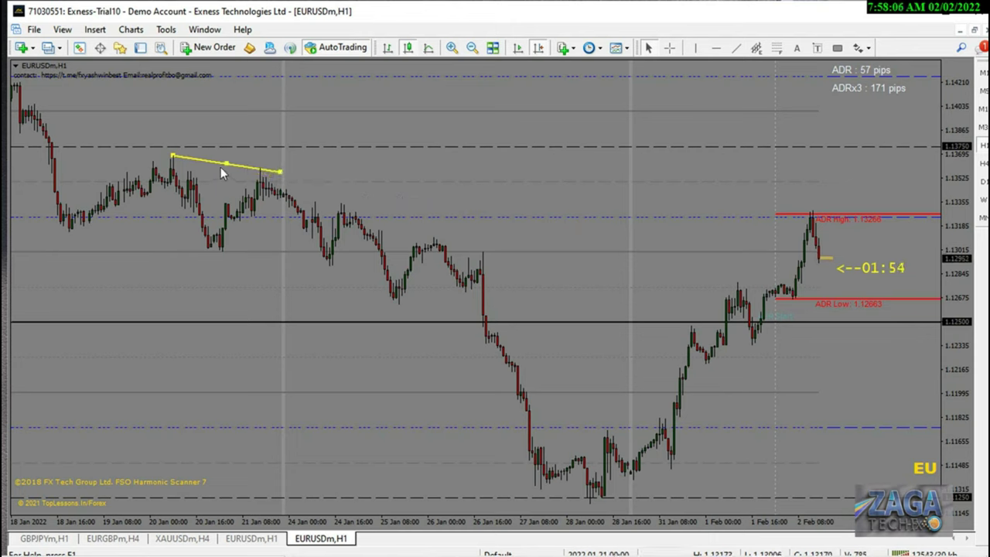
drag(227, 166, 549, 278)
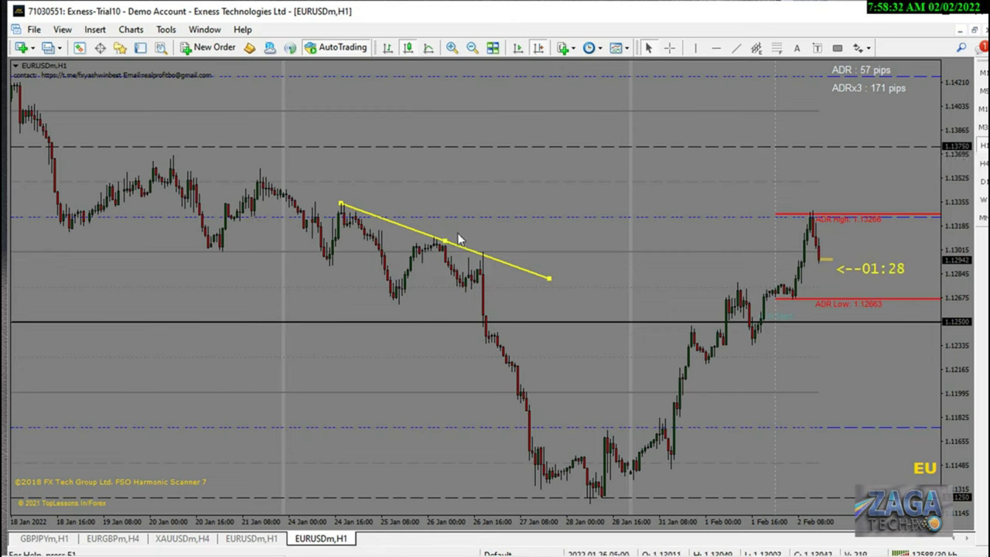
- Pull the trendline's right end back onto the 26 Jan 16:00 high near 1.1300
drag(548, 278, 488, 254)
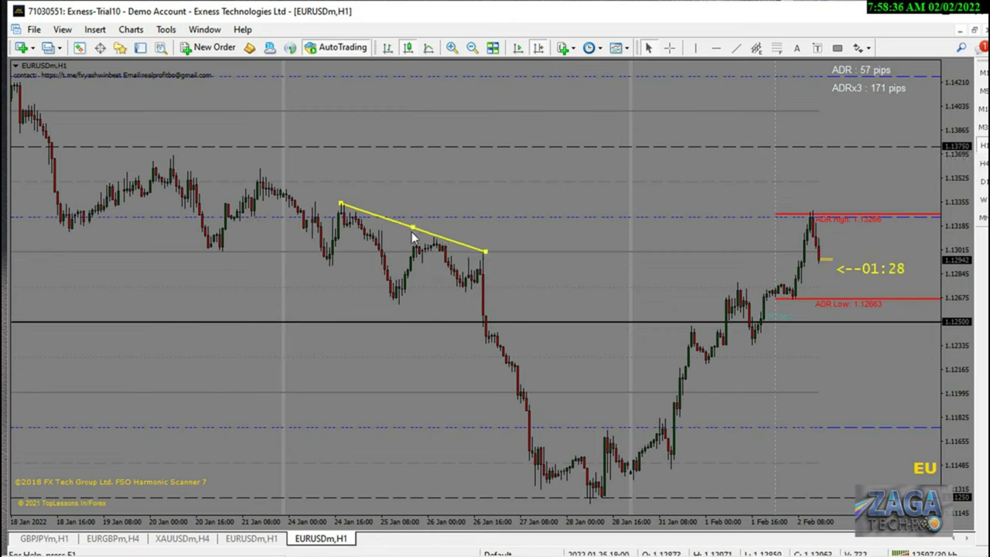
- Draw a second trendline from the 24 Jan low and fit its handles along the later lows
click(739, 48)
drag(325, 262, 557, 369)
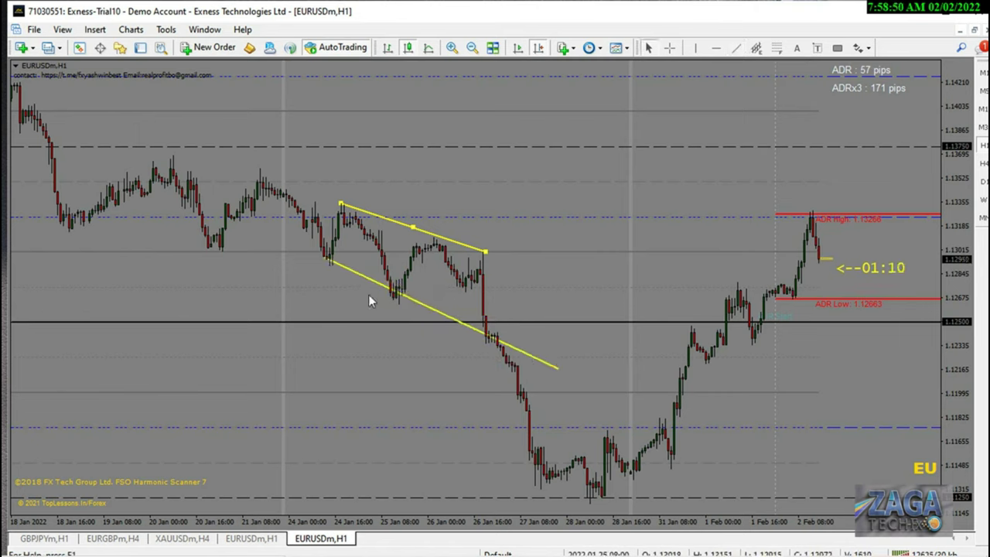
double_click(333, 266)
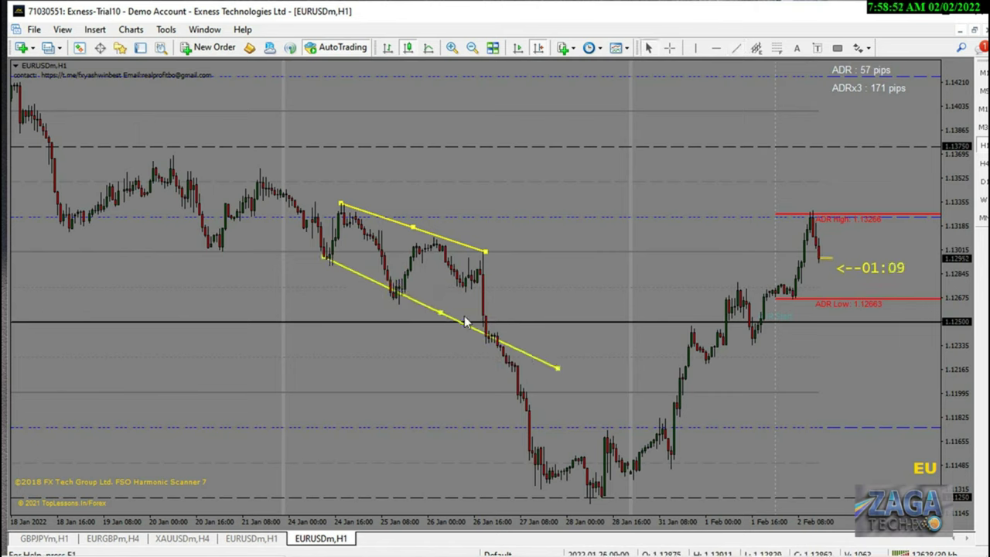
drag(440, 314, 426, 319)
drag(309, 262, 324, 261)
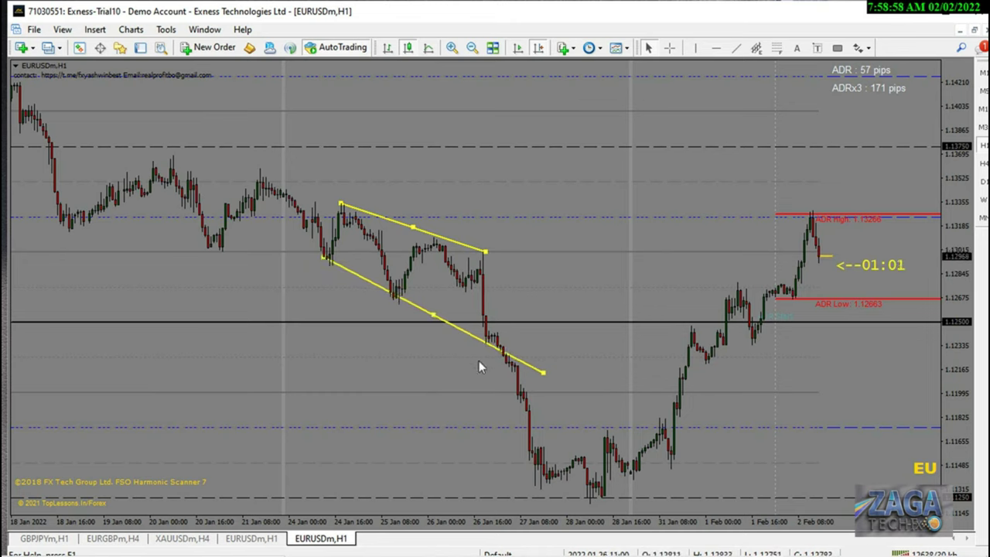
drag(544, 373, 578, 414)
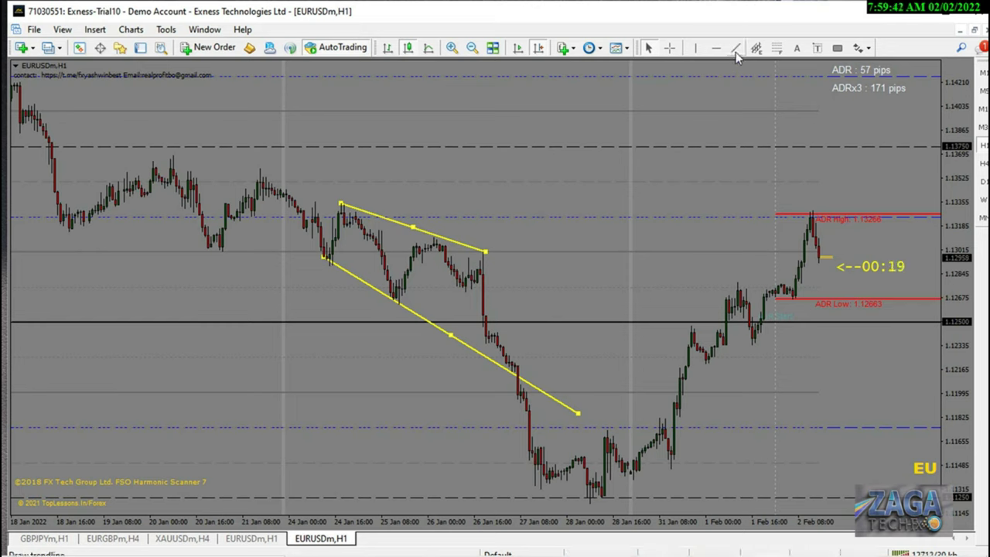
double_click(412, 228)
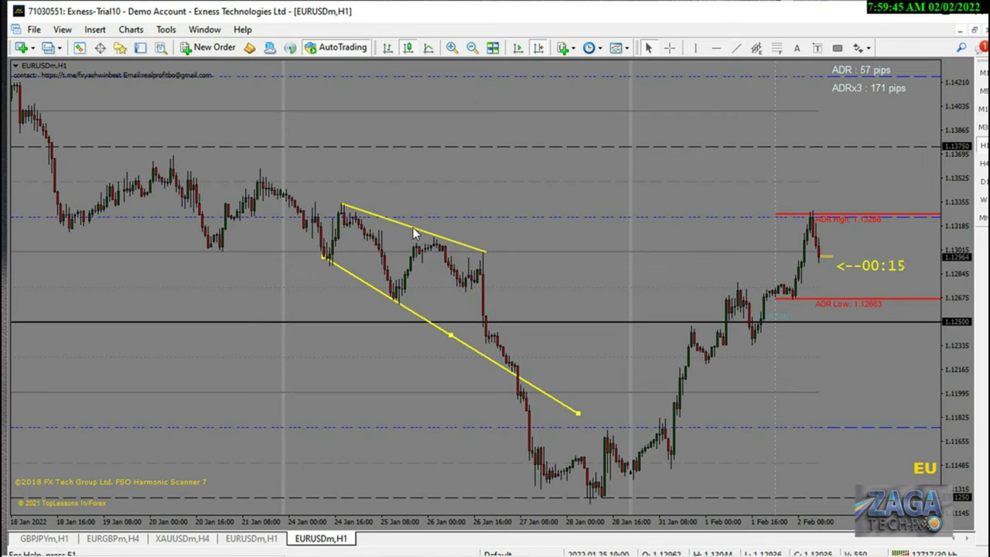
double_click(452, 336)
drag(453, 341, 547, 292)
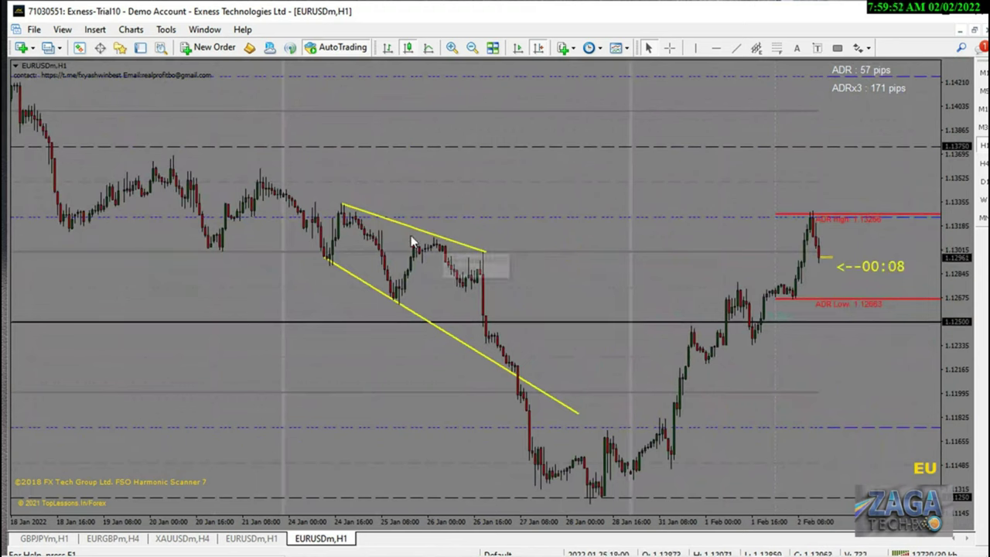
double_click(437, 326)
- Open Trendline 43574's properties and check its Visualization and Common tabs
right_click(438, 326)
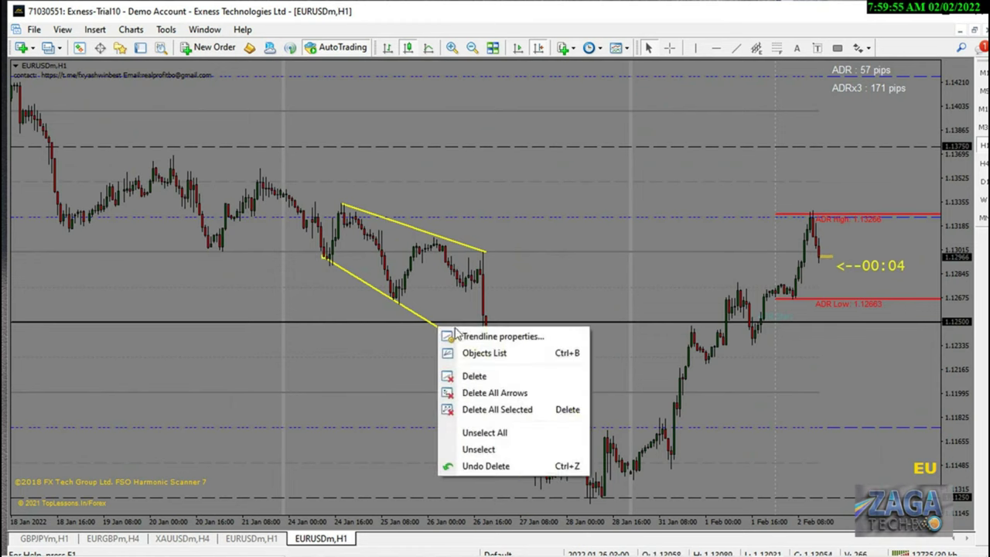
click(512, 337)
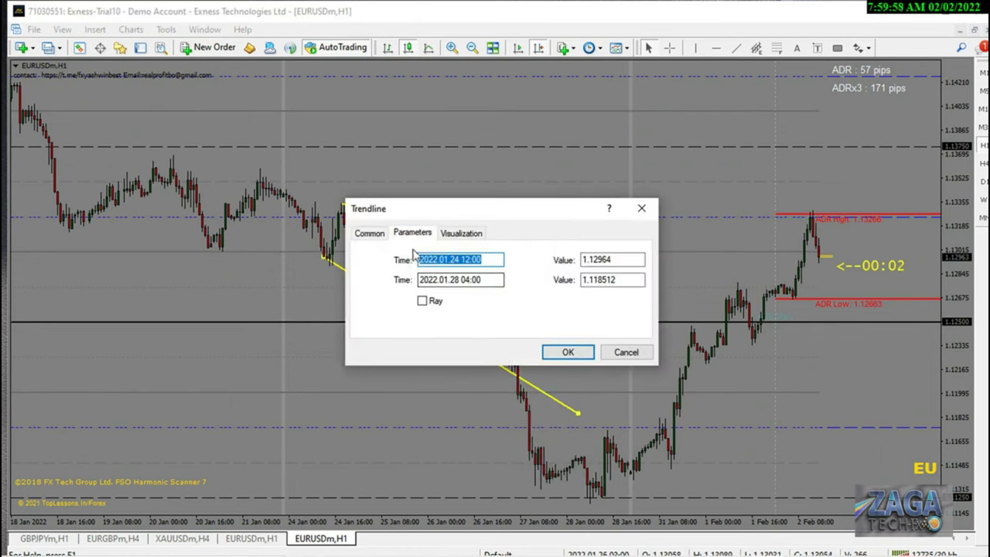
click(474, 233)
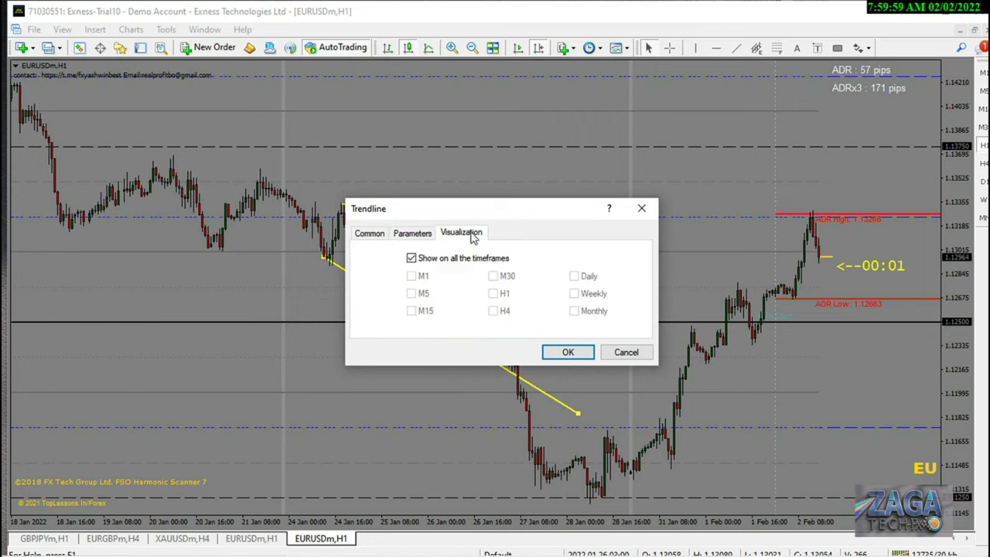
click(370, 234)
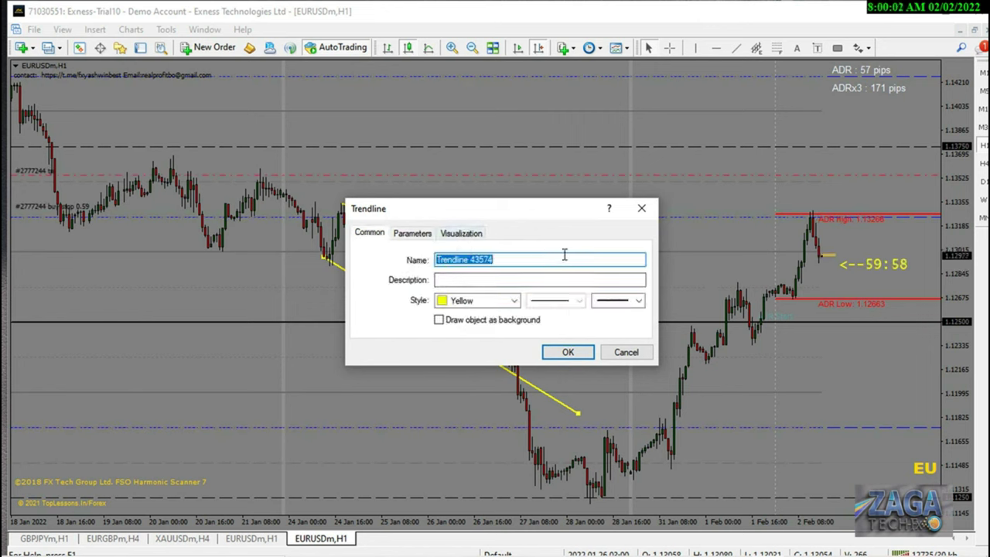